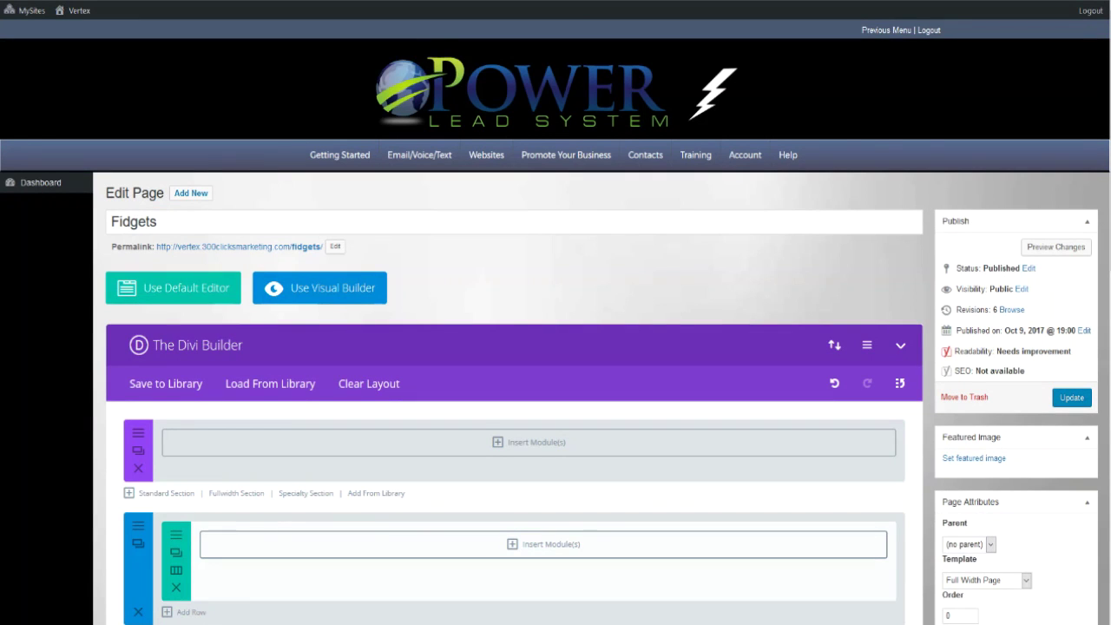
- Insert a Fullwidth Map module into the empty fullwidth section of the Fidgets page
scroll(556, 248, "down", 1)
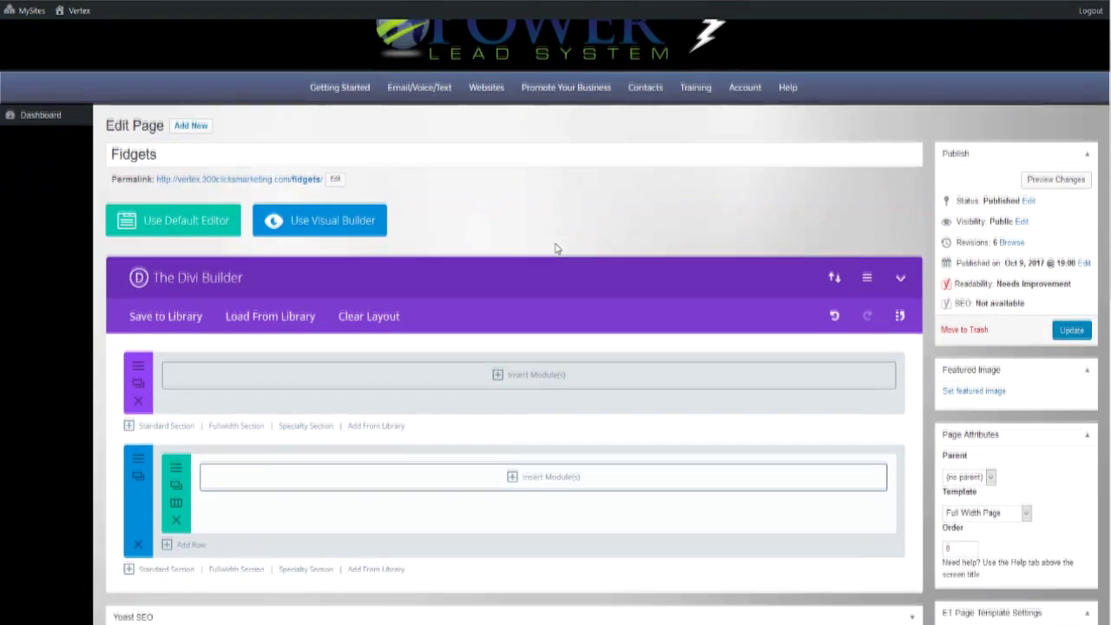
scroll(564, 250, "down", 1)
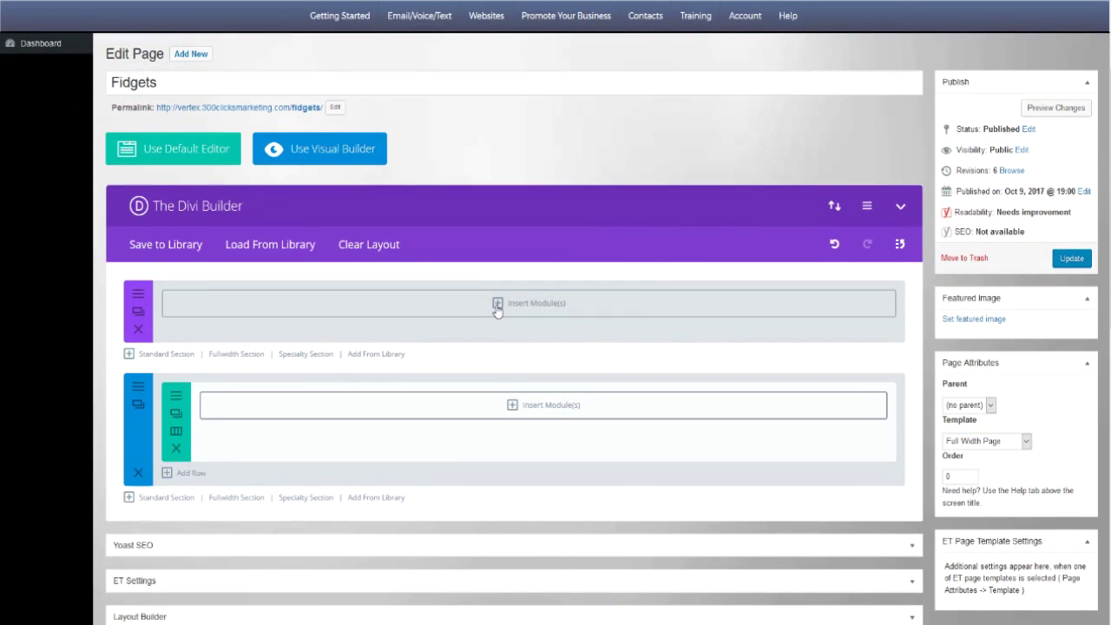
left_click(497, 304)
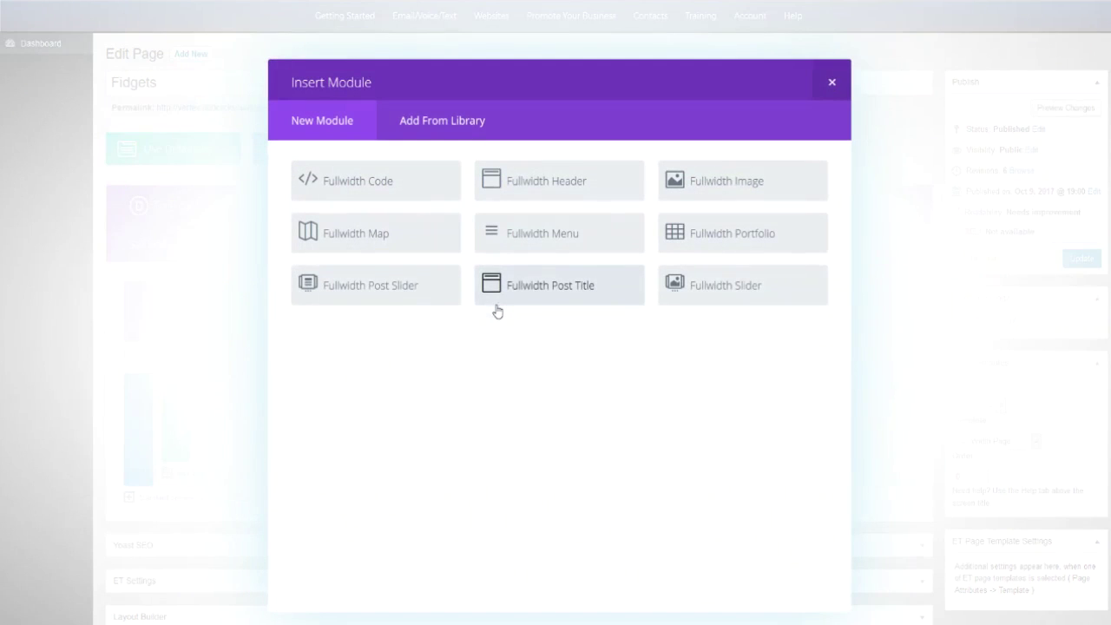
left_click(362, 248)
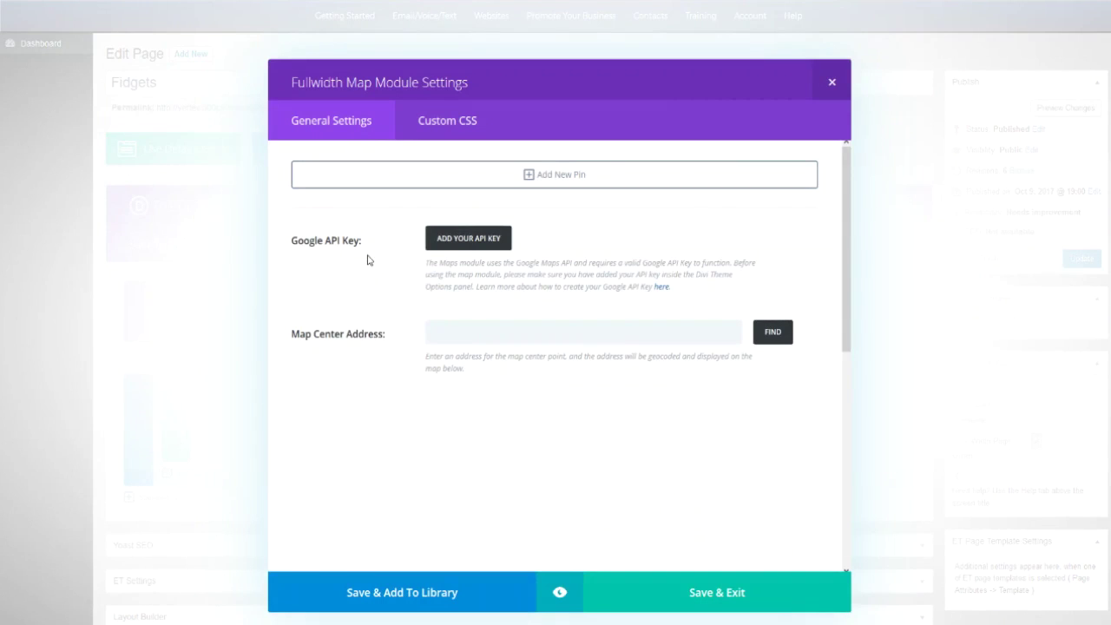
- Add the Google API key to the Divi Builder API settings and save the settings
left_click(468, 239)
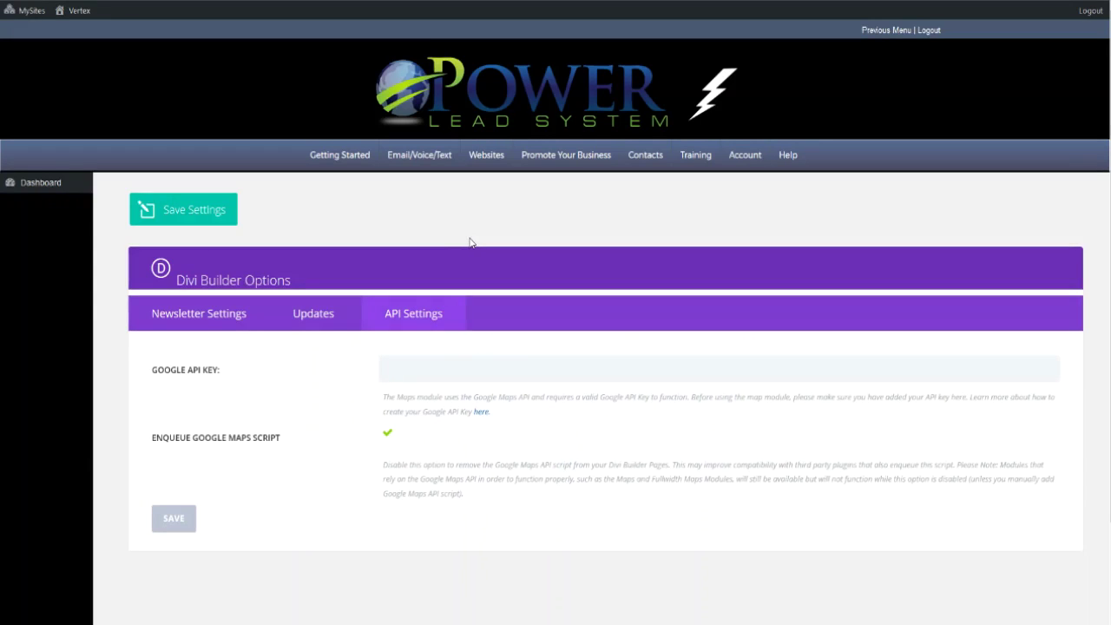
left_click(437, 371)
key("ctrl+v")
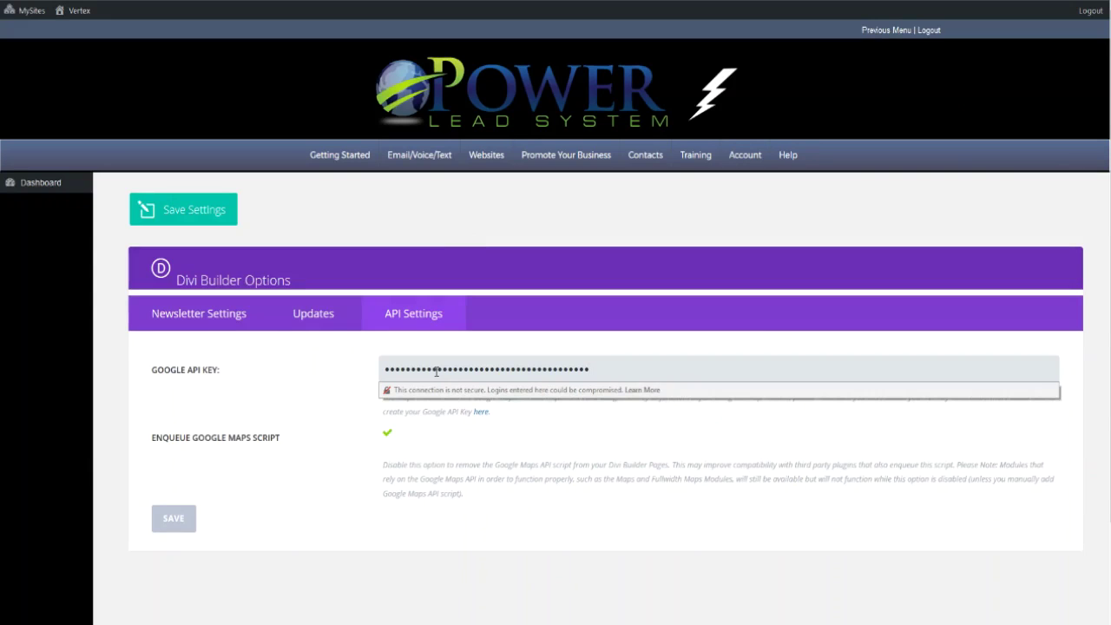
left_click(167, 526)
left_click(190, 526)
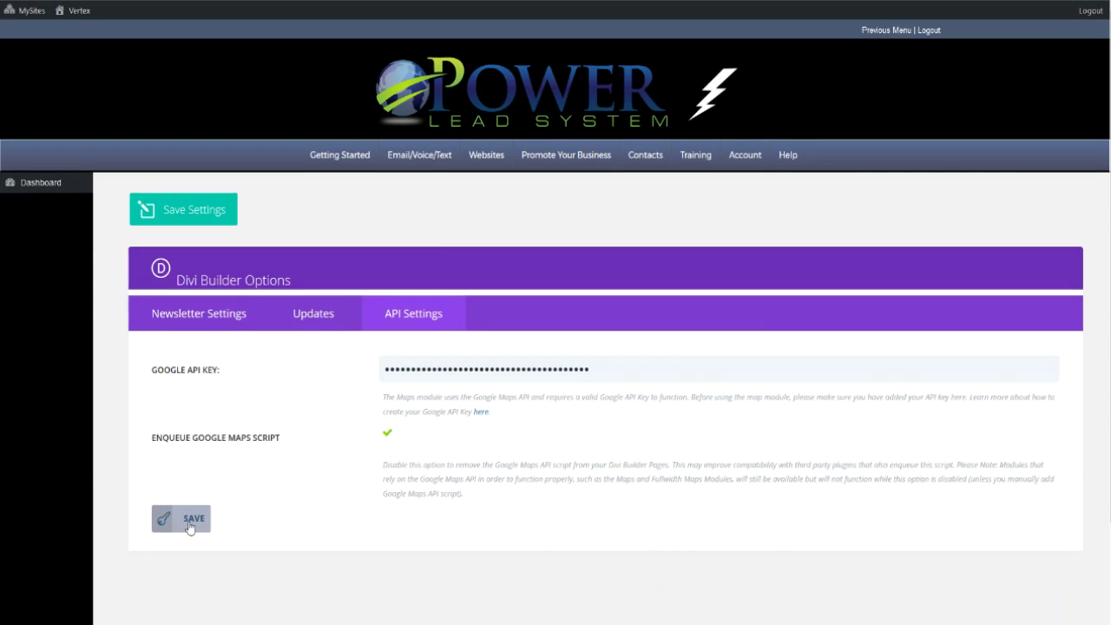
left_click(191, 216)
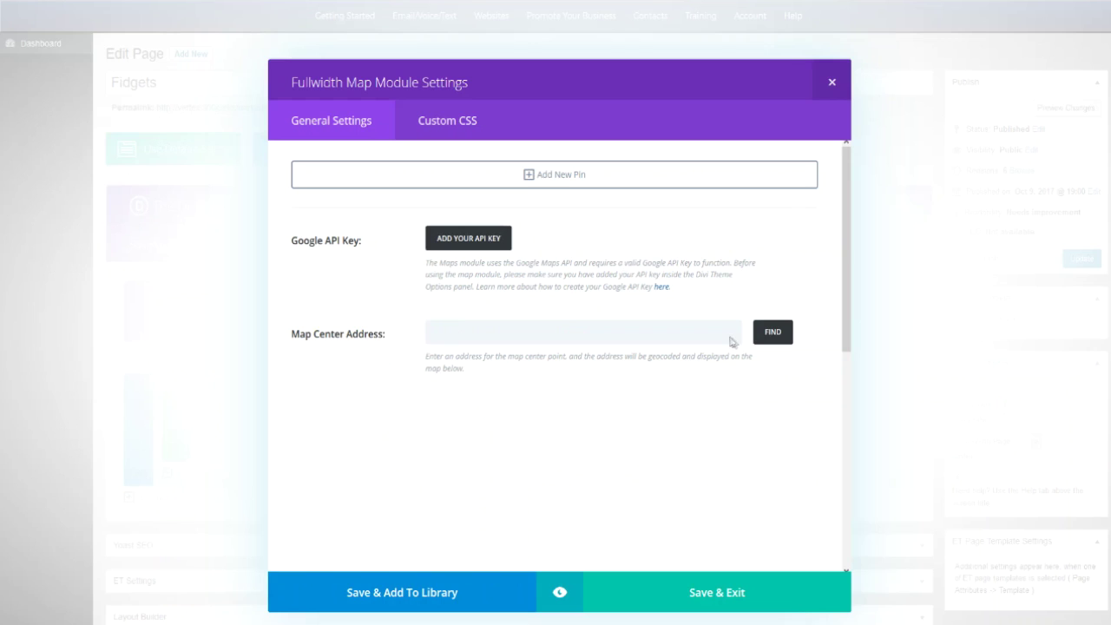
- Save the Fullwidth Map module and save the Fidgets page as a draft
left_click(717, 593)
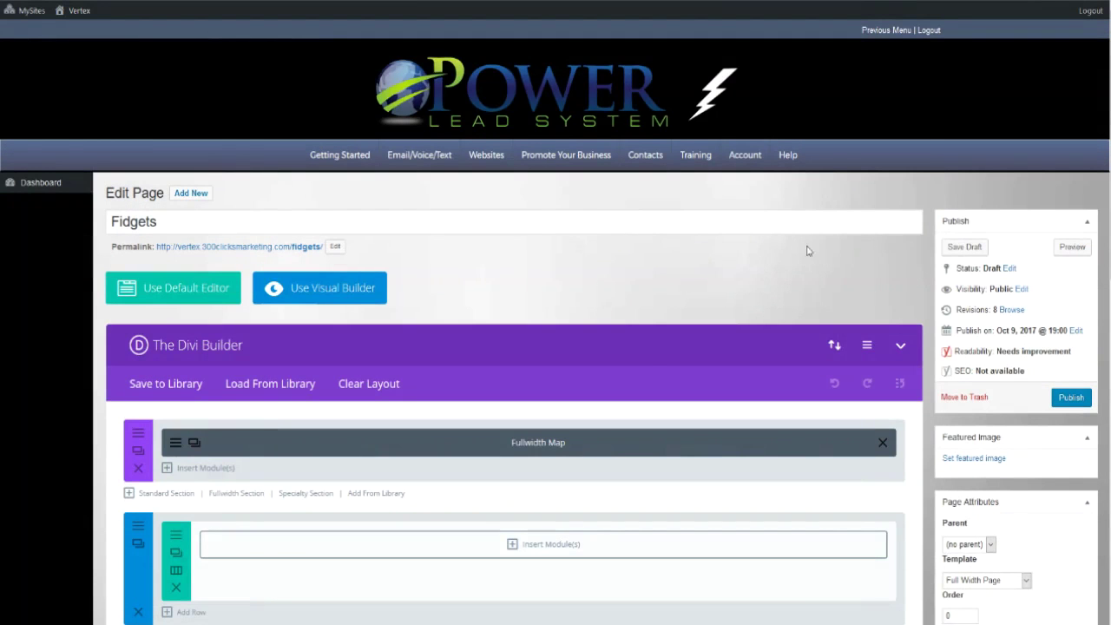
left_click(960, 249)
- Set the Fullwidth Map's center address to Walt Disney World Resort, Orlando, and locate it on the map
scroll(256, 456, "down", 1)
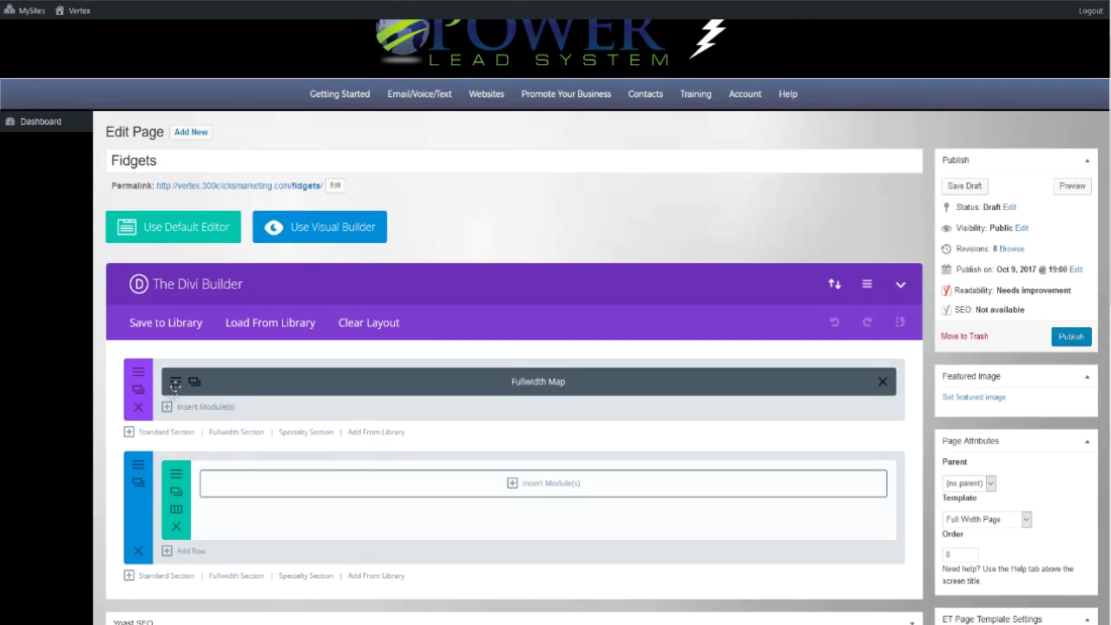
left_click(177, 382)
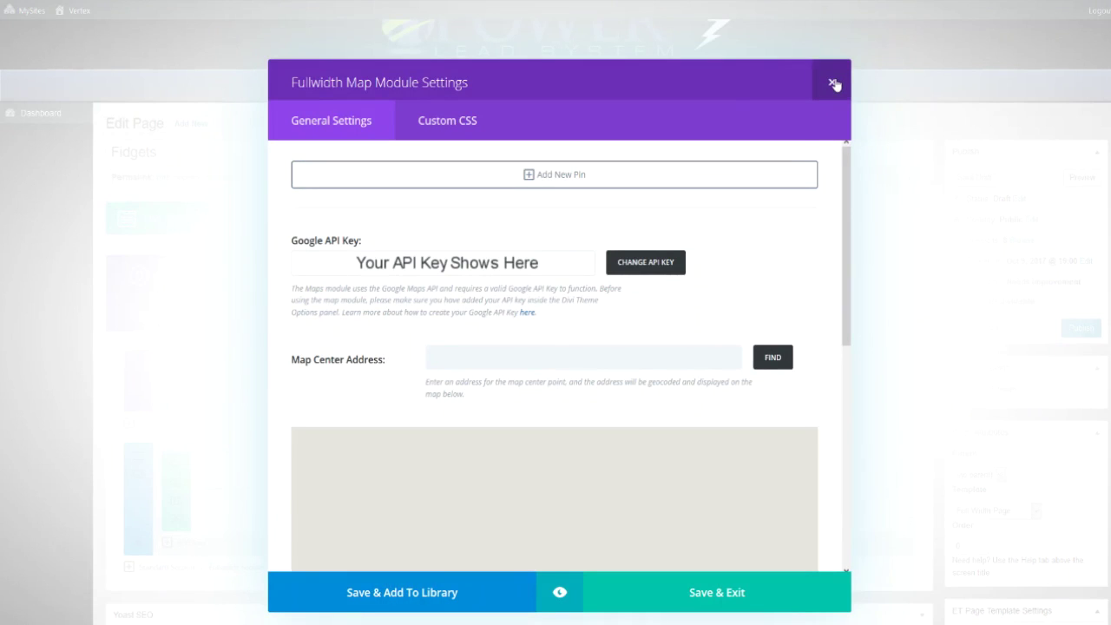
left_click(497, 355)
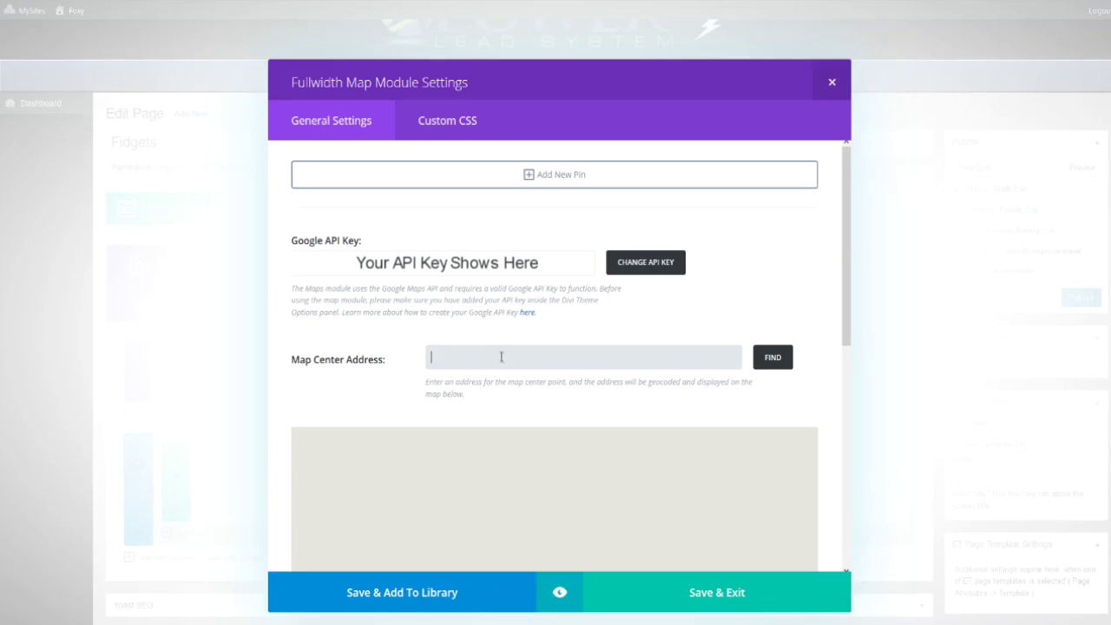
type("Walt Disney World Resort, Orlando, FL 32830, USA")
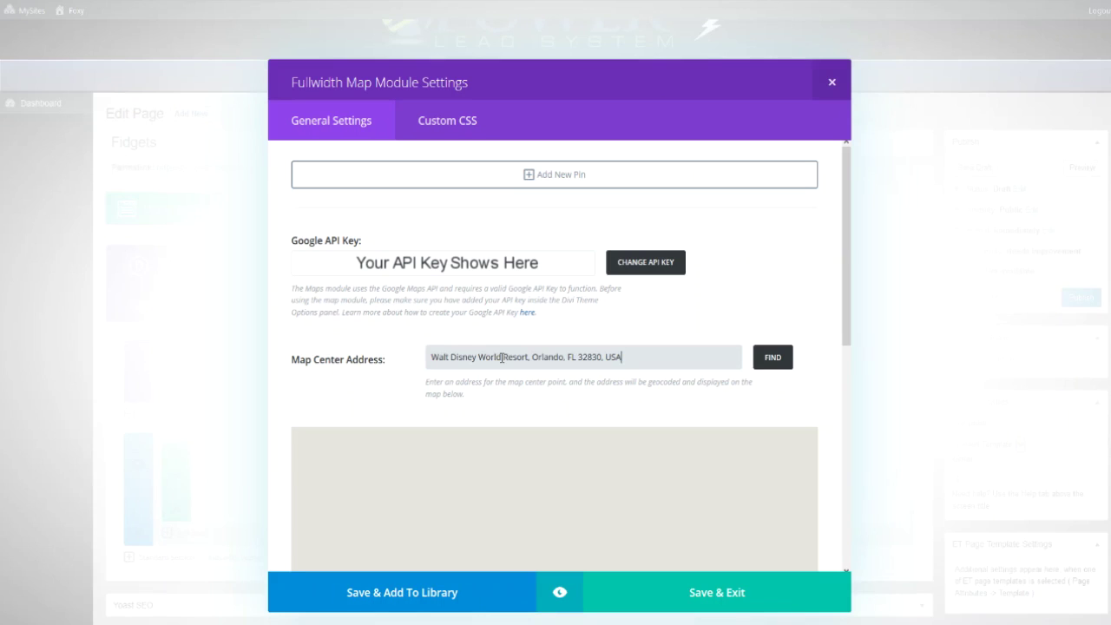
left_click(771, 361)
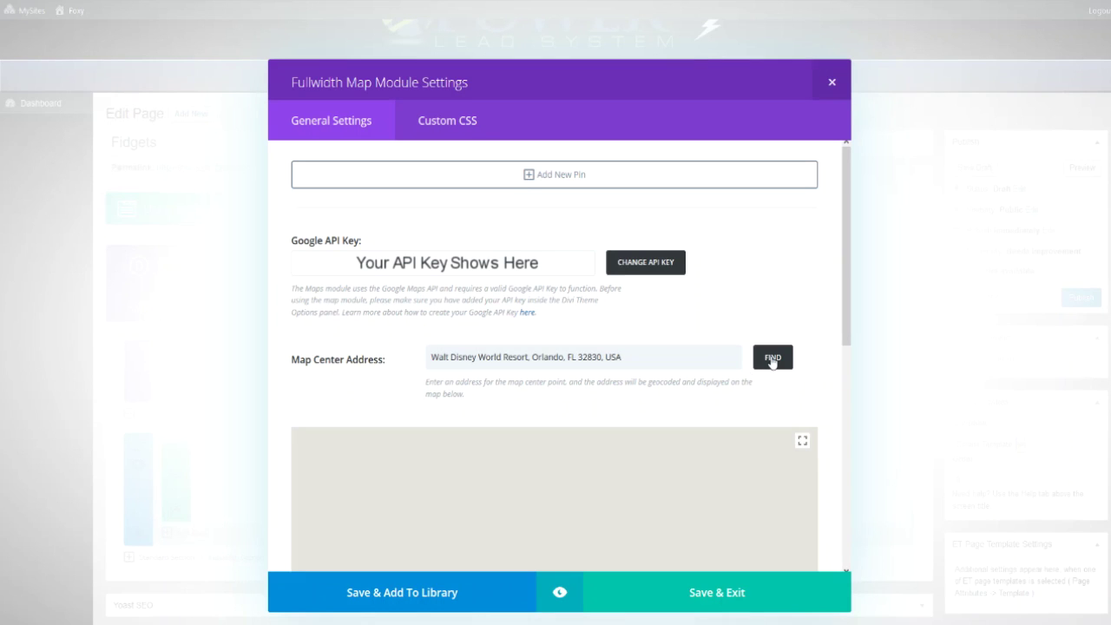
- Zoom the Fullwidth Map out from Walt Disney World Resort until the surrounding roads and Epcot Center Dr are in view
scroll(781, 391, "down", 2)
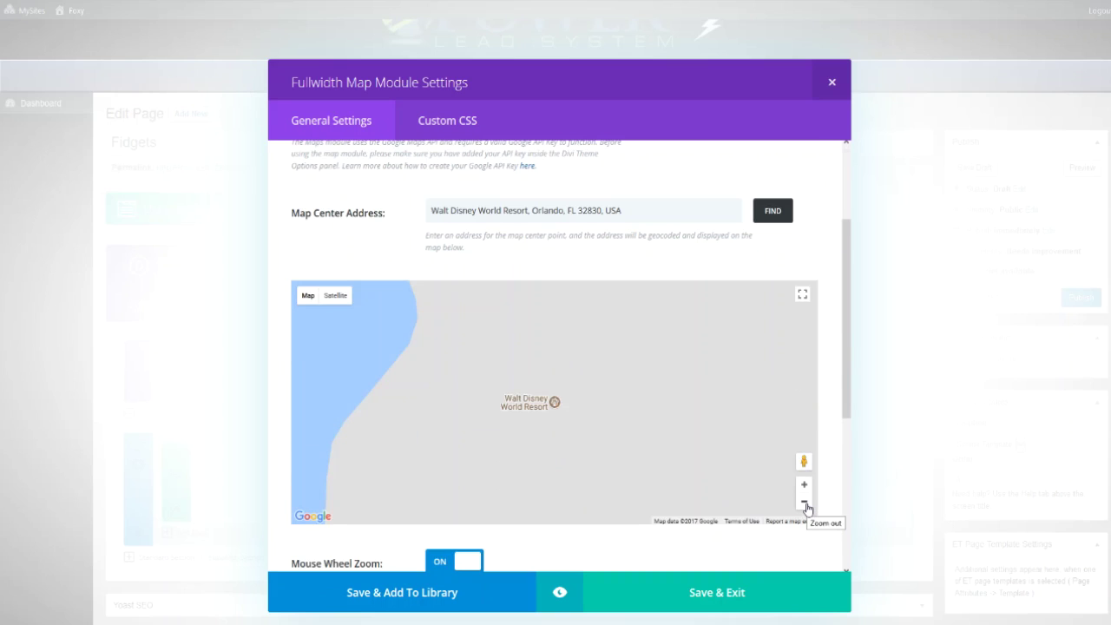
left_click(805, 504)
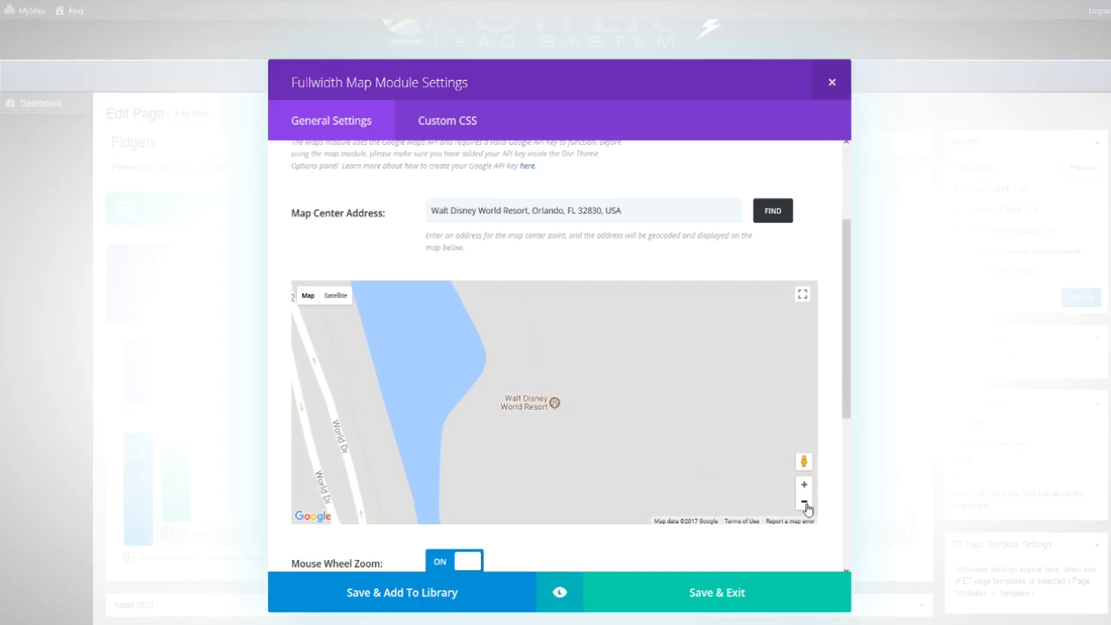
left_click(804, 504)
left_click(805, 505)
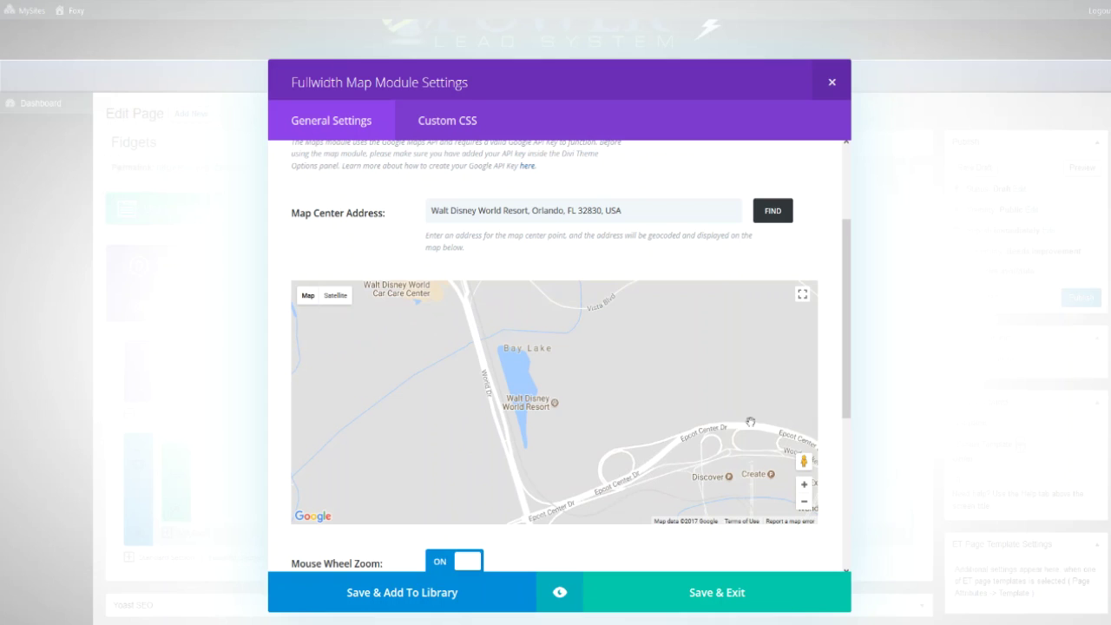
- Add a map pin titled Epcot, locate it by Epcot's street address in Orlando, and save the pin
scroll(825, 422, "up", 2)
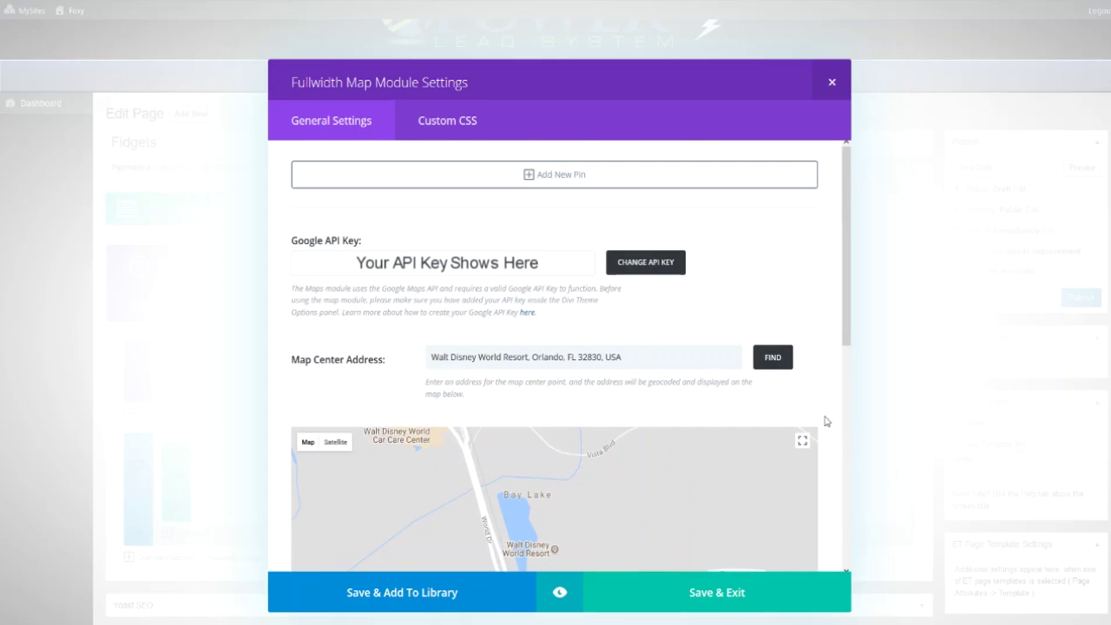
left_click(530, 177)
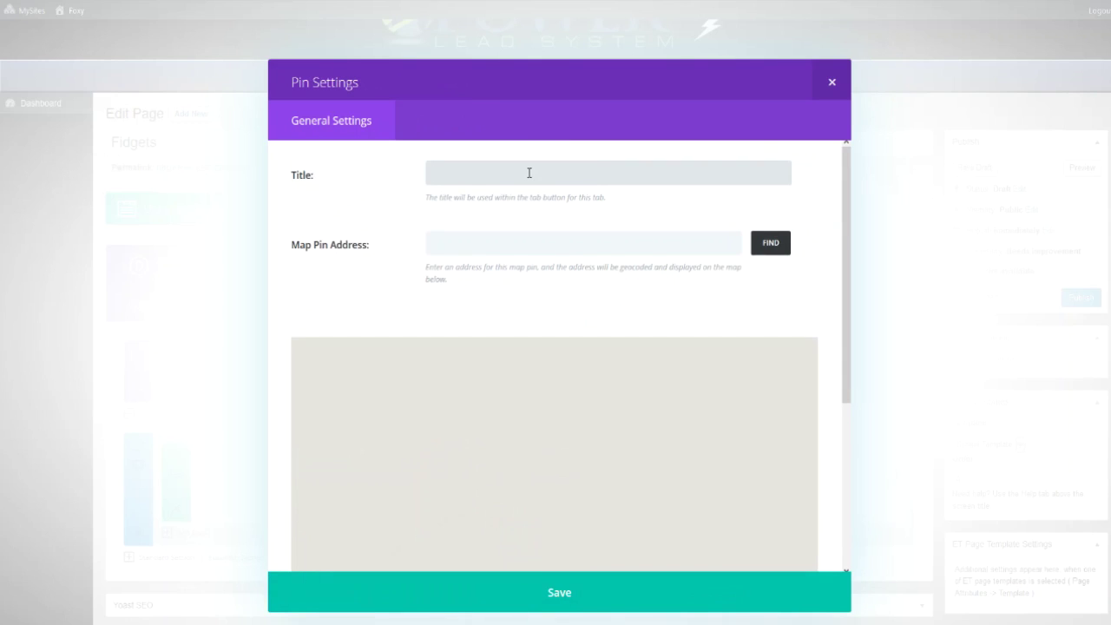
type("Epcot")
left_click(531, 243)
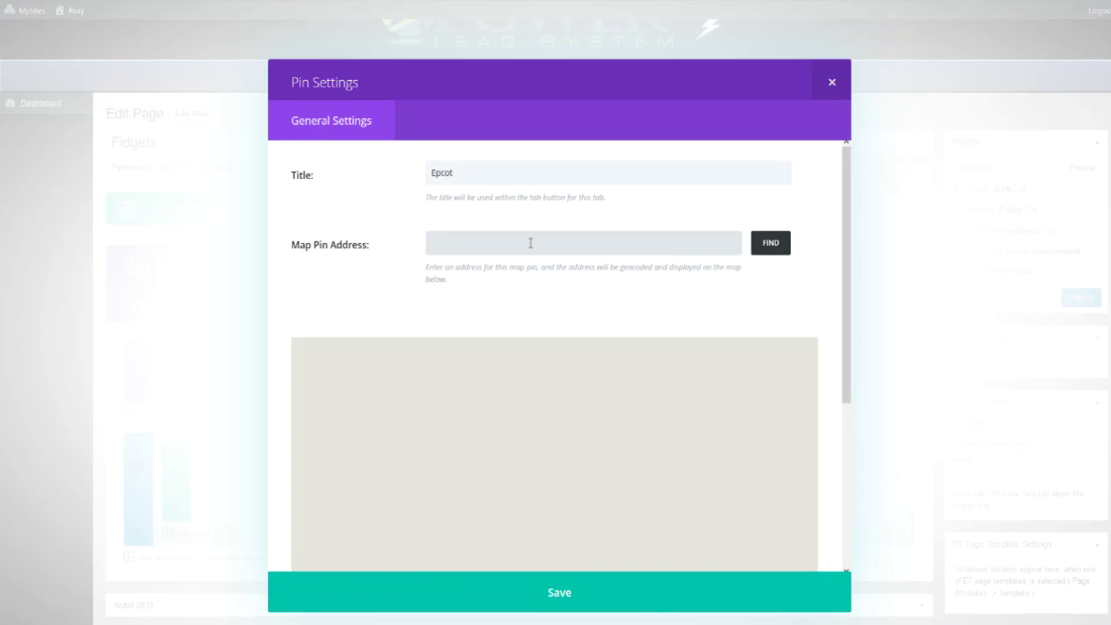
type("200 Epcot Center Dr. Orlando, FL 32821, USA")
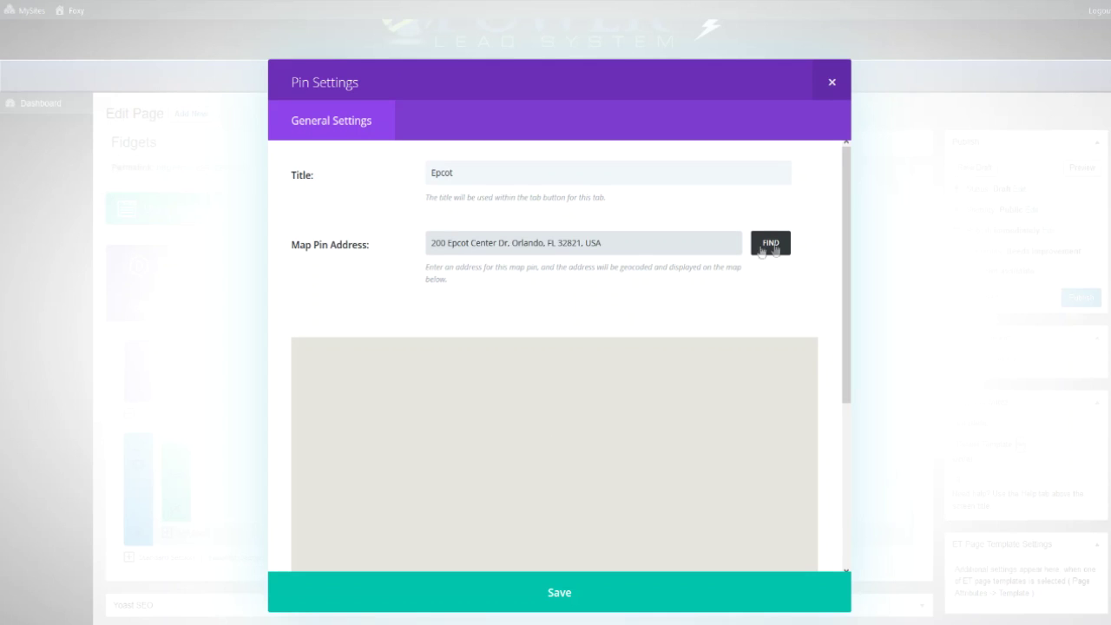
left_click(772, 246)
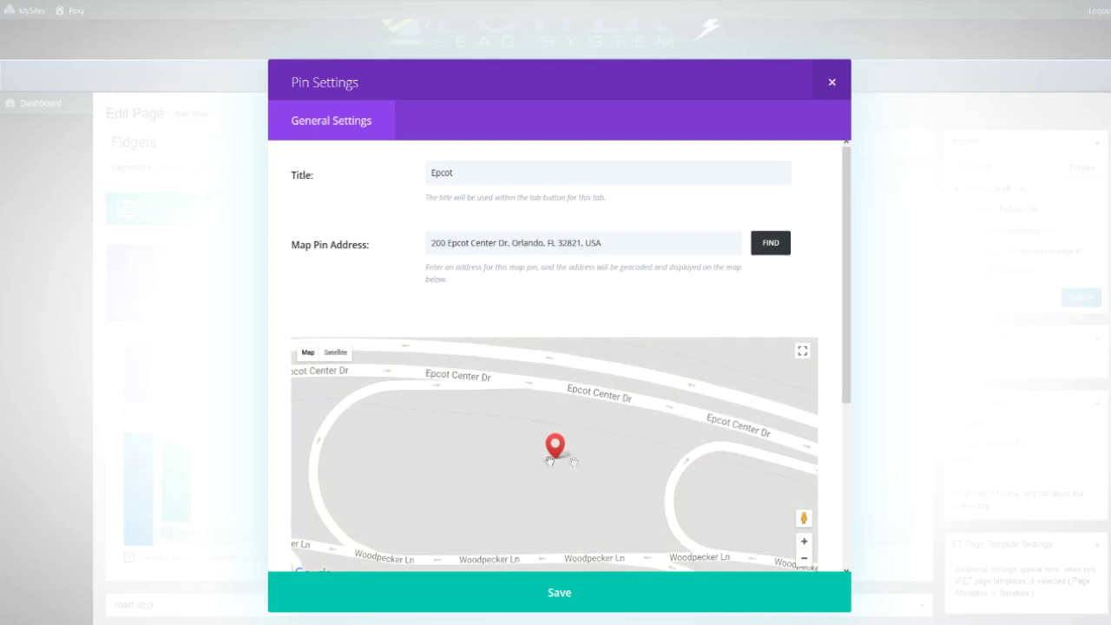
left_click(572, 599)
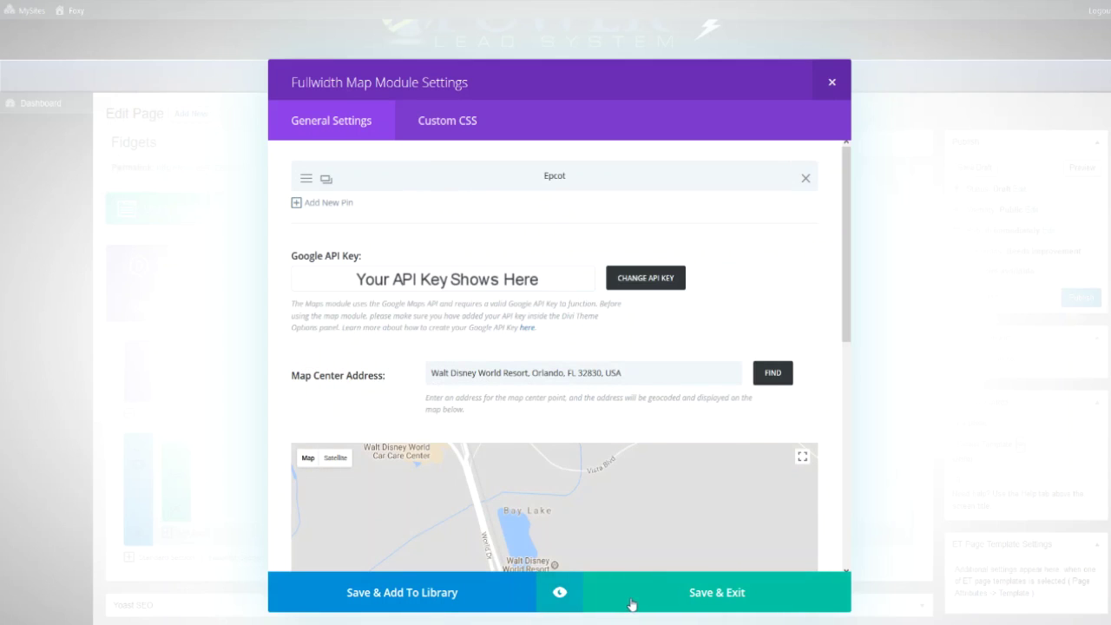
- Save the Fullwidth Map settings and preview the Fidgets page, closing the preview to return to the editor
scroll(656, 537, "down", 2)
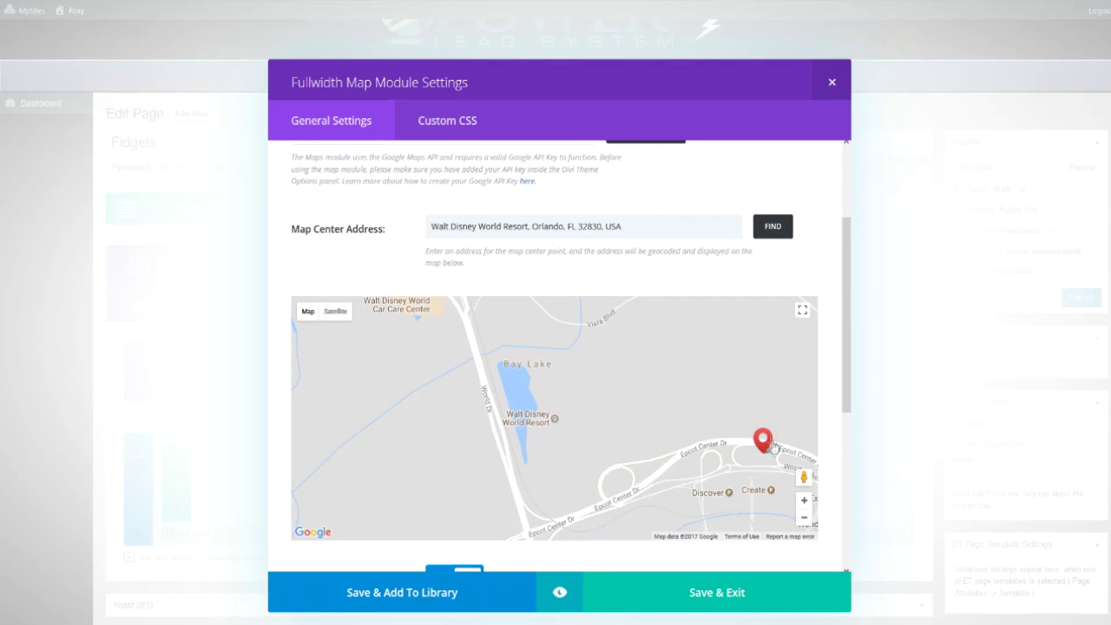
left_click(714, 597)
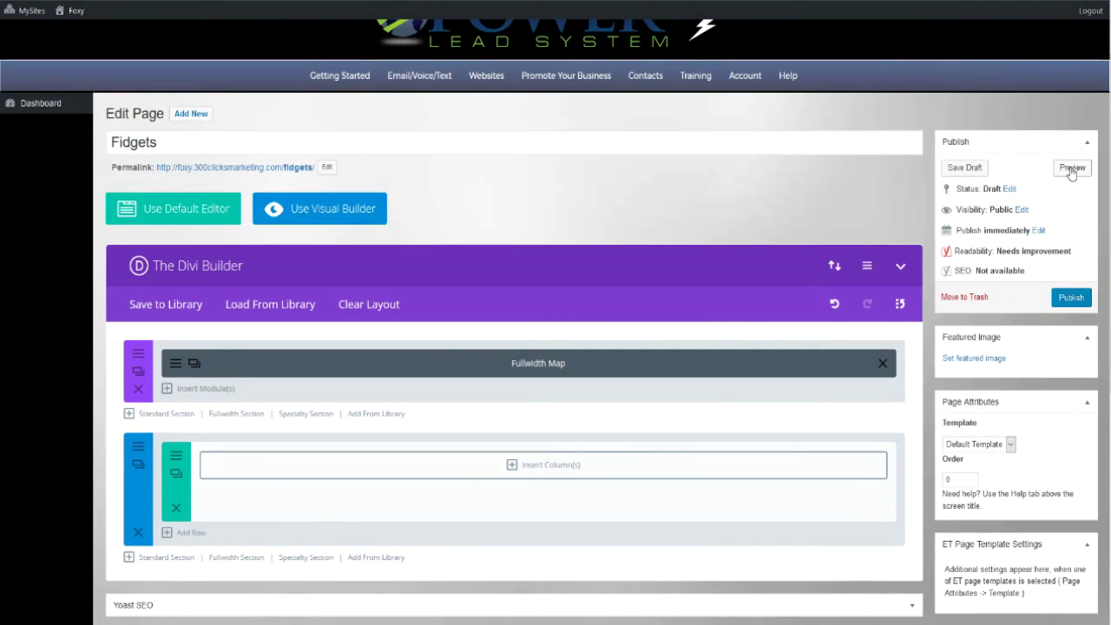
left_click(1072, 170)
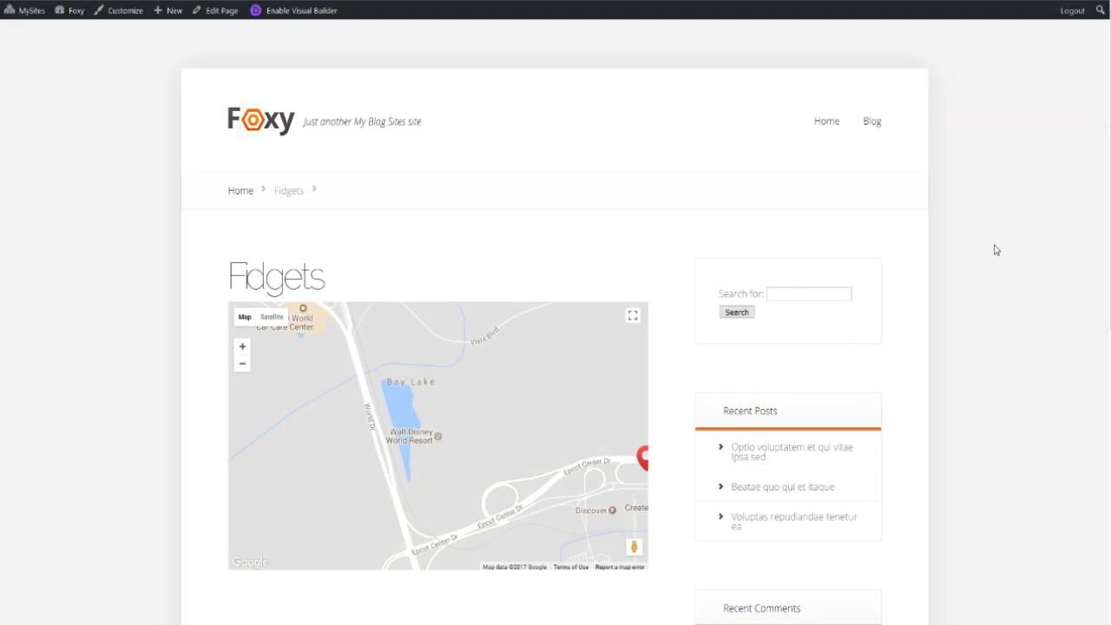
scroll(996, 250, "down", 1)
key("ctrl+w")
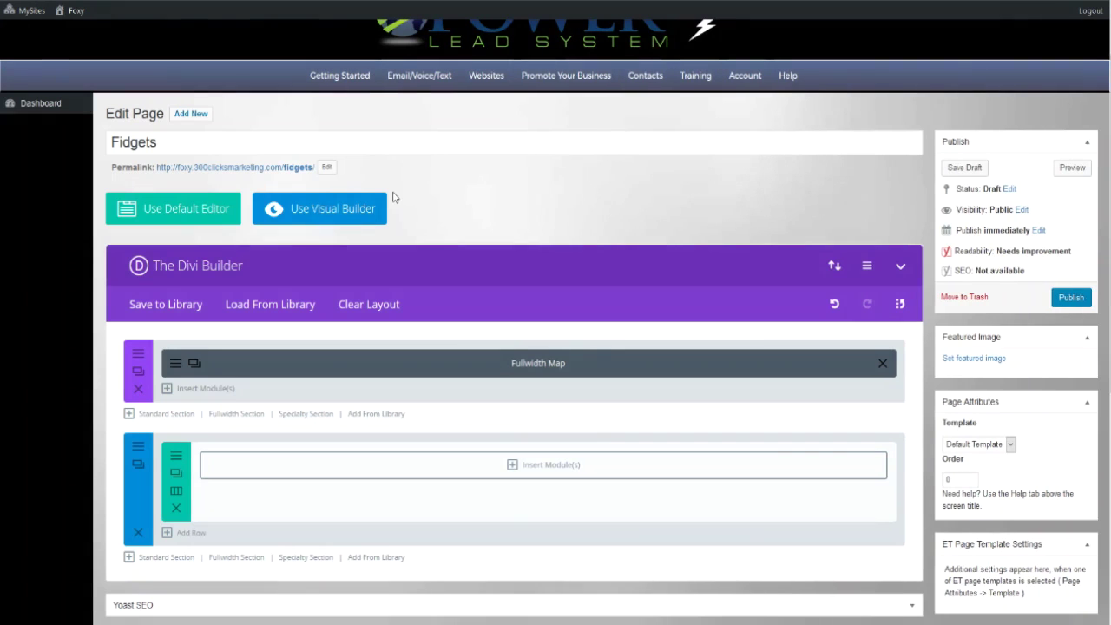
- Insert a Map module into the standard section's row and center it on Epcot's street address in Orlando
left_click(513, 466)
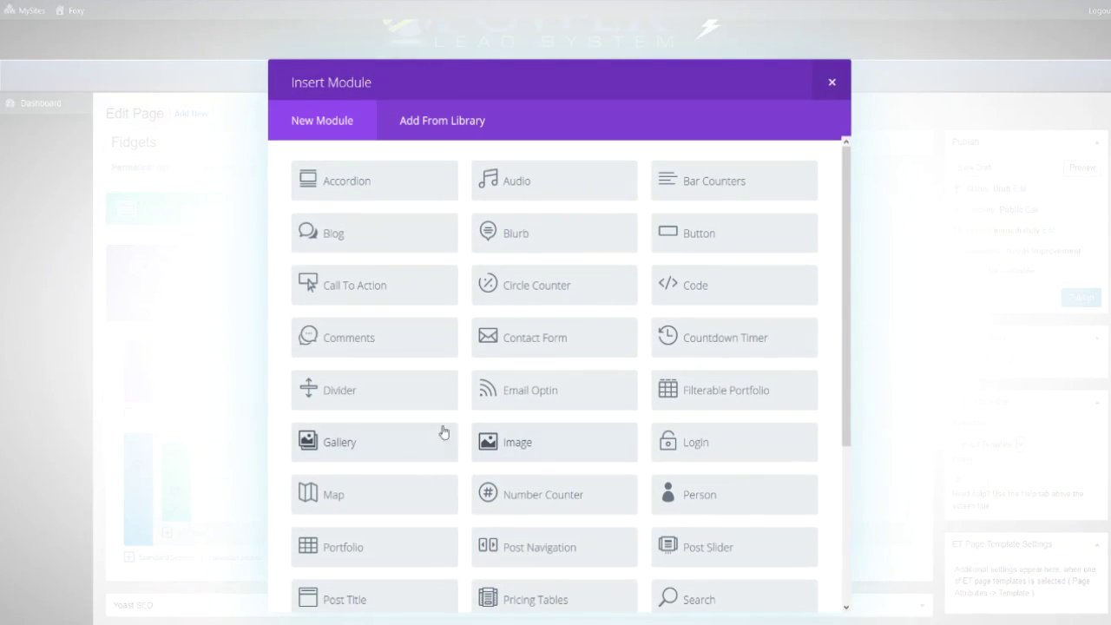
left_click(338, 495)
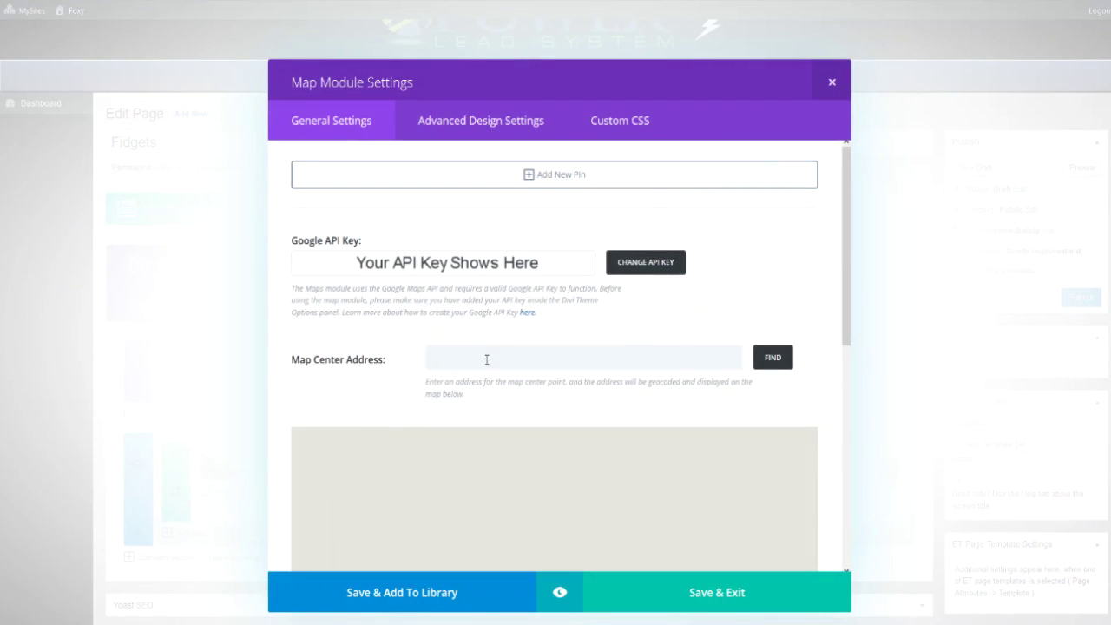
left_click(772, 357)
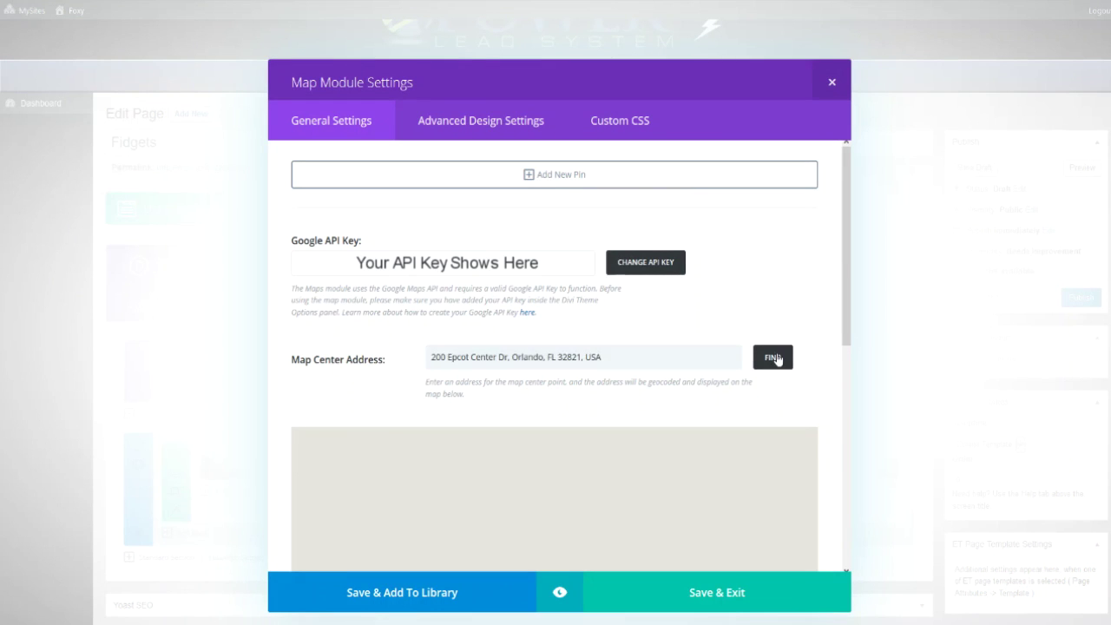
- Zoom the Map module's map out and frame the Epcot park area
scroll(822, 337, "down", 2)
scroll(824, 337, "down", 2)
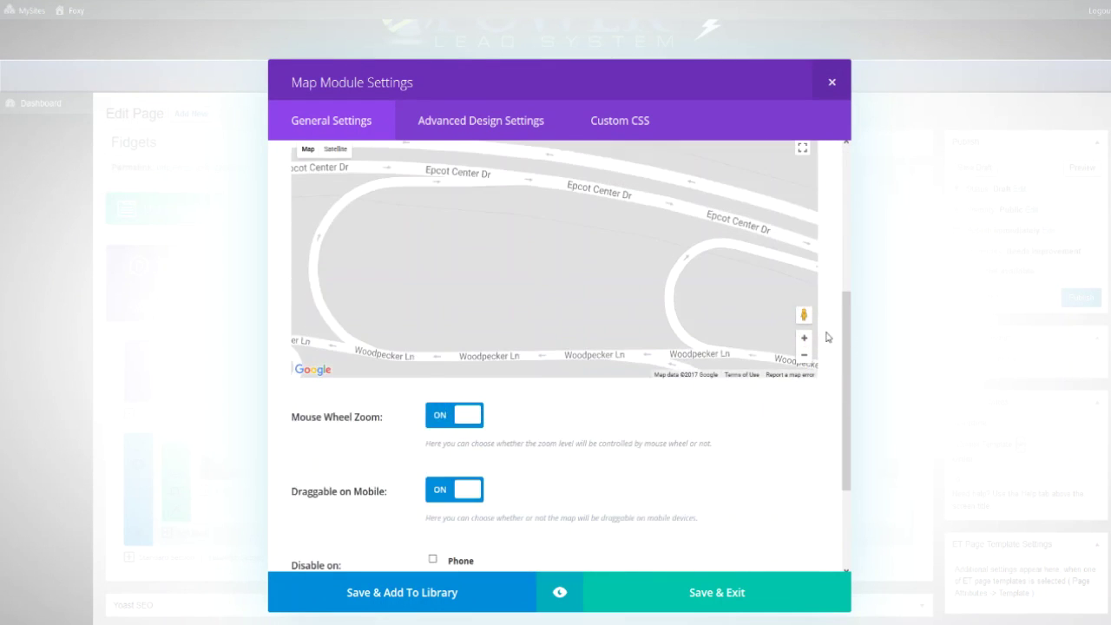
scroll(828, 337, "up", 1)
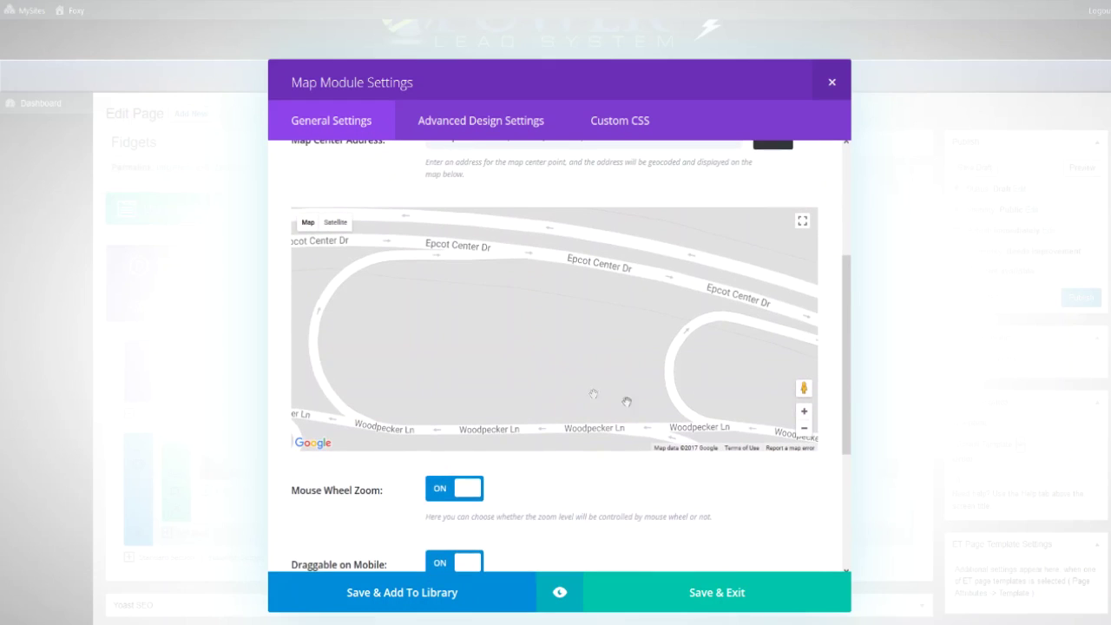
left_click(806, 432)
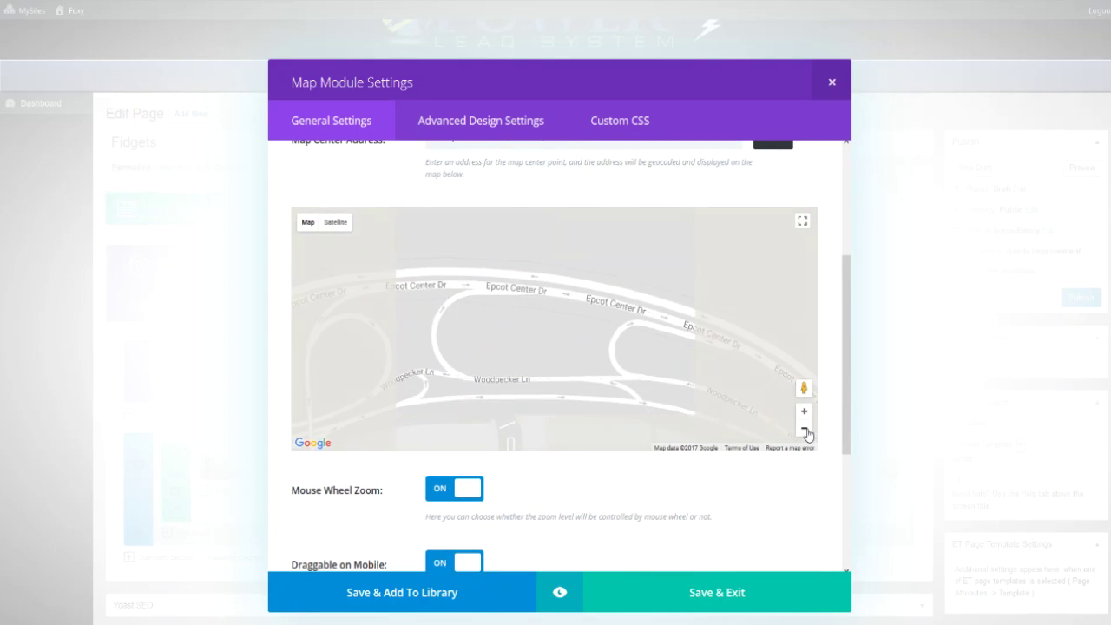
left_click(805, 433)
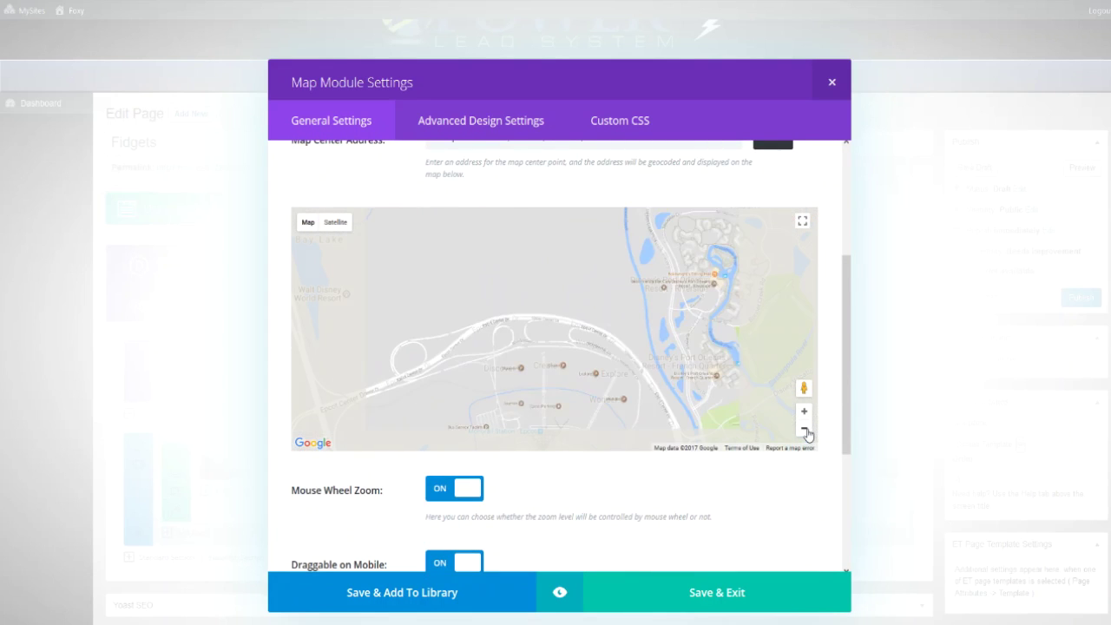
left_click(805, 433)
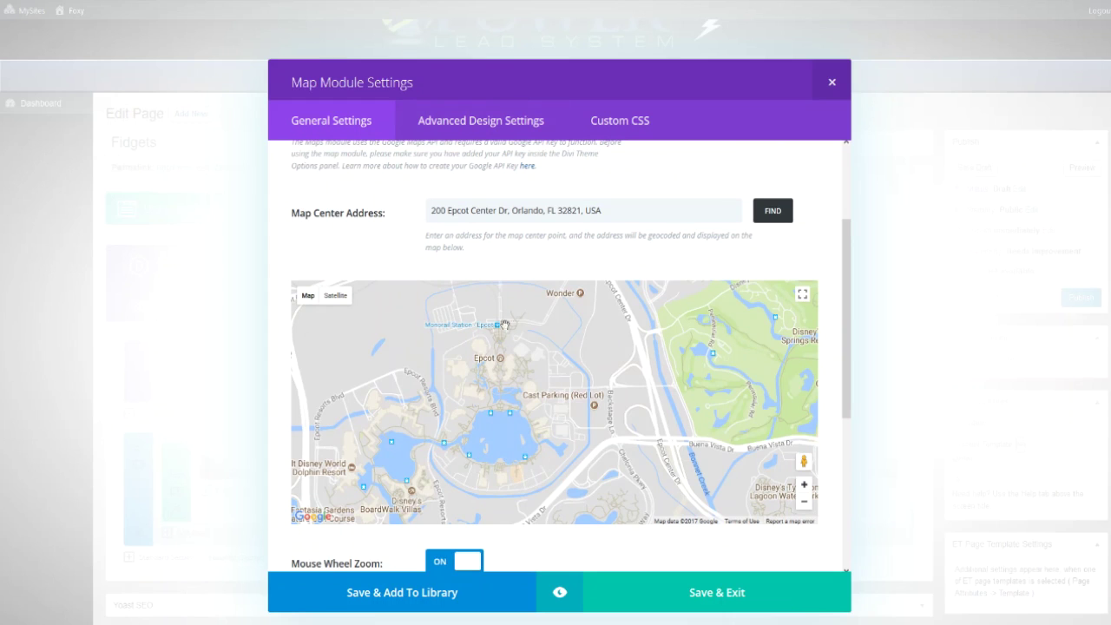
- Add a pin titled Disney's Boardwalk Inn to the Map module, locate it by the resort's street address in Kissimmee, and save the pin
scroll(825, 257, "up", 3)
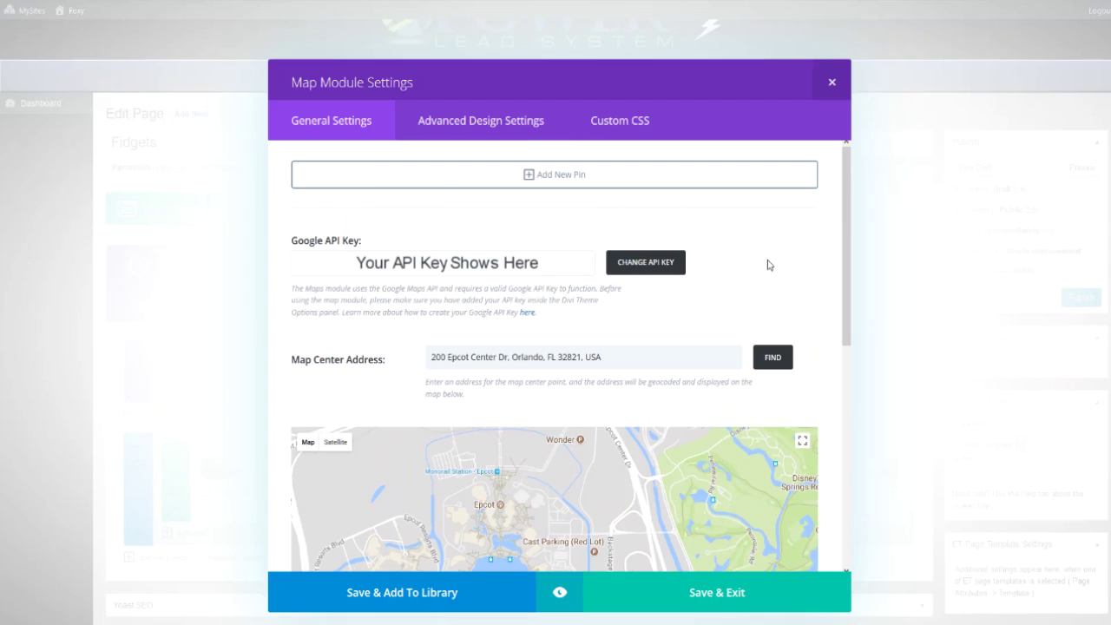
left_click(529, 173)
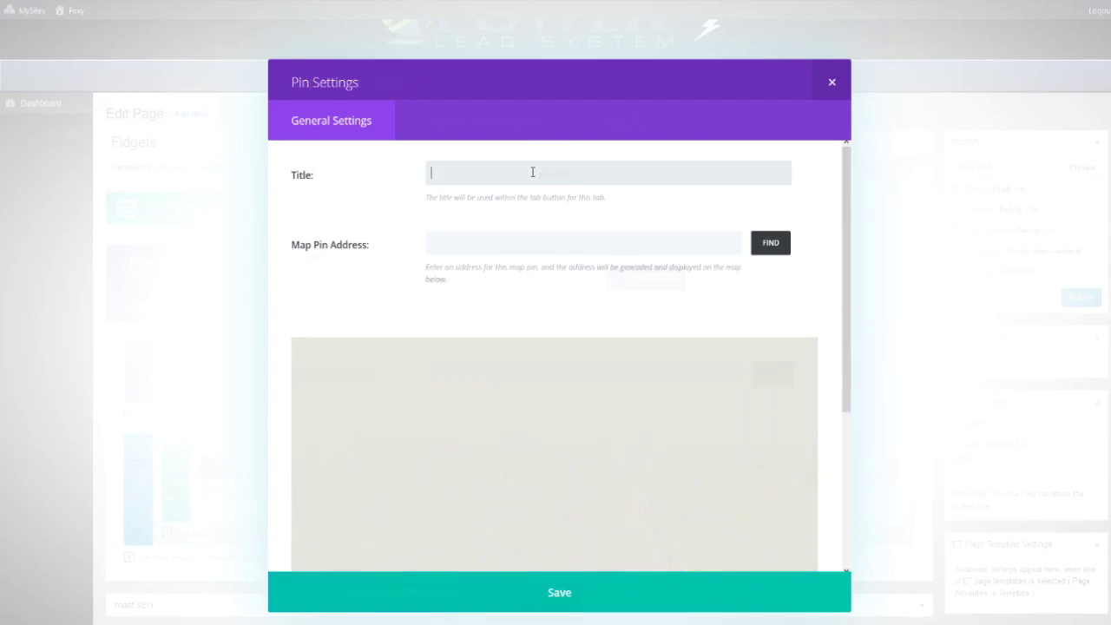
left_click(521, 180)
type("Disney's Boardwalk Inn")
left_click(506, 242)
key("ctrl+v")
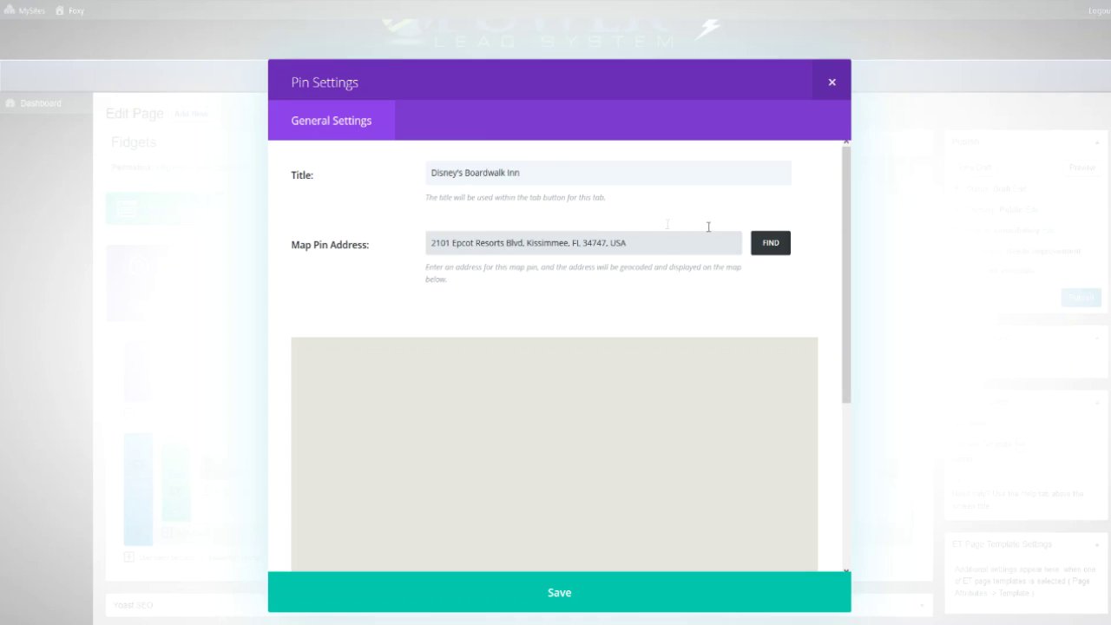
left_click(774, 248)
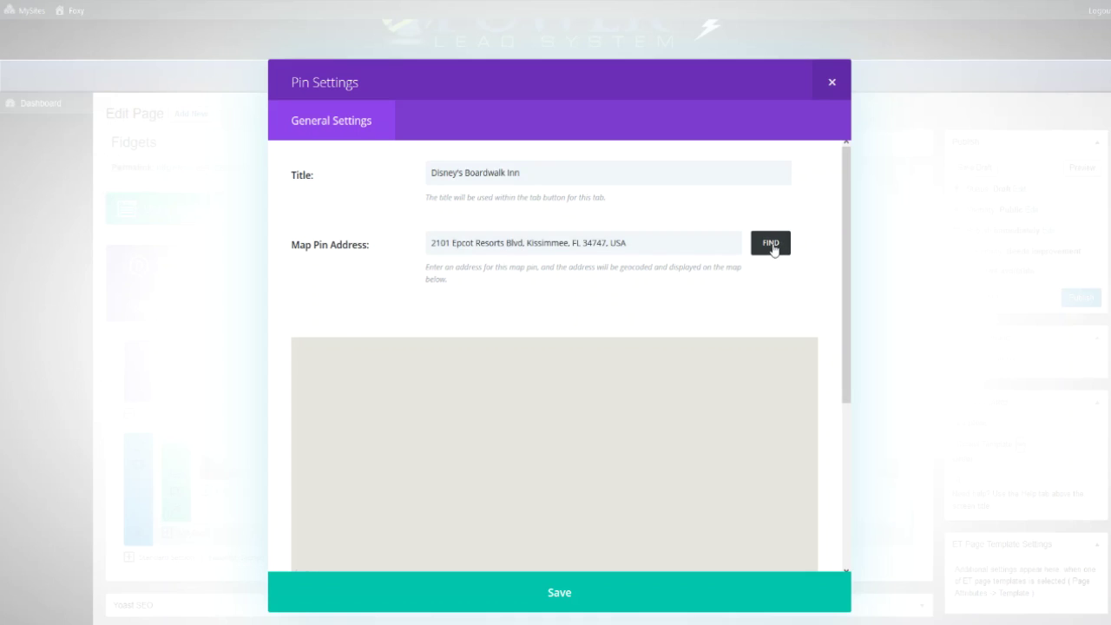
scroll(808, 282, "down", 1)
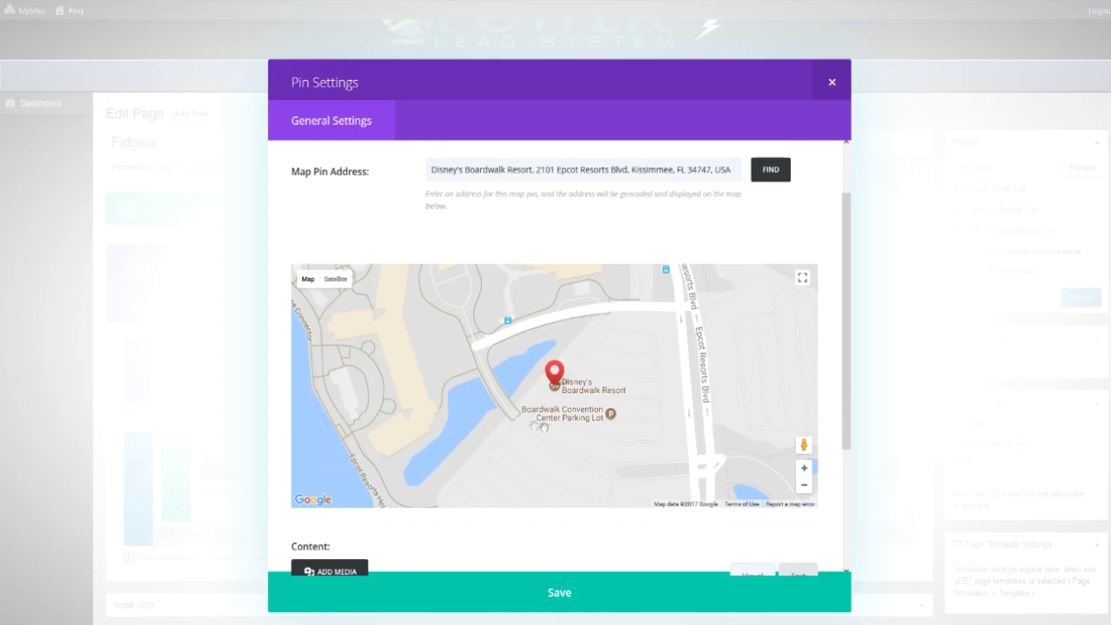
left_click(560, 593)
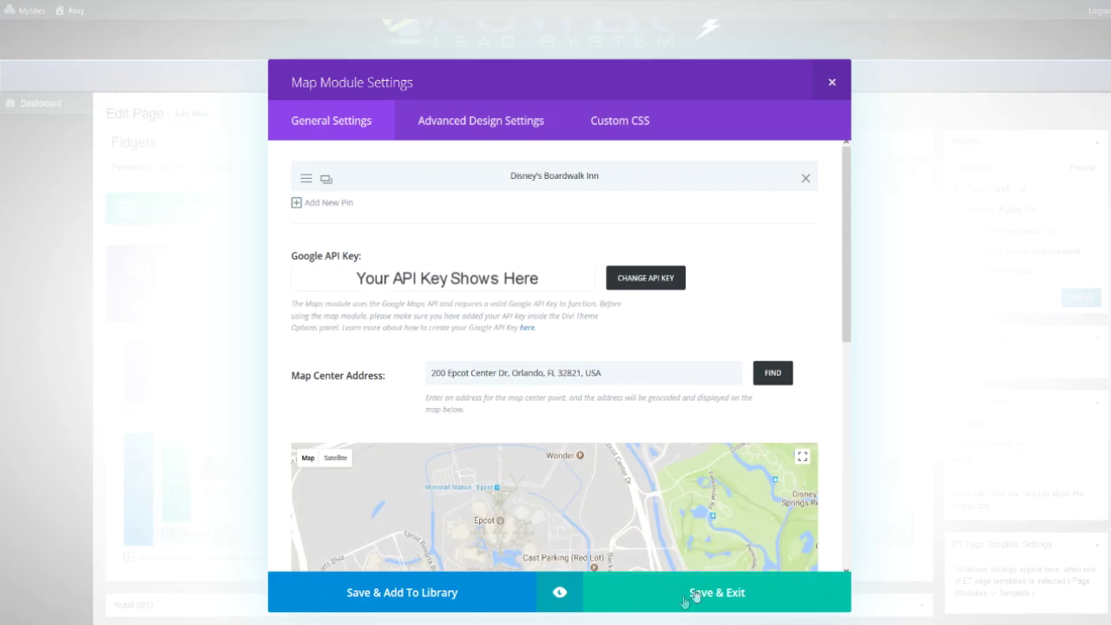
- Save the Map module settings and preview the Fidgets page, checking the Disney's Boardwalk Inn pin on the second map
scroll(699, 595, "down", 3)
left_click(711, 593)
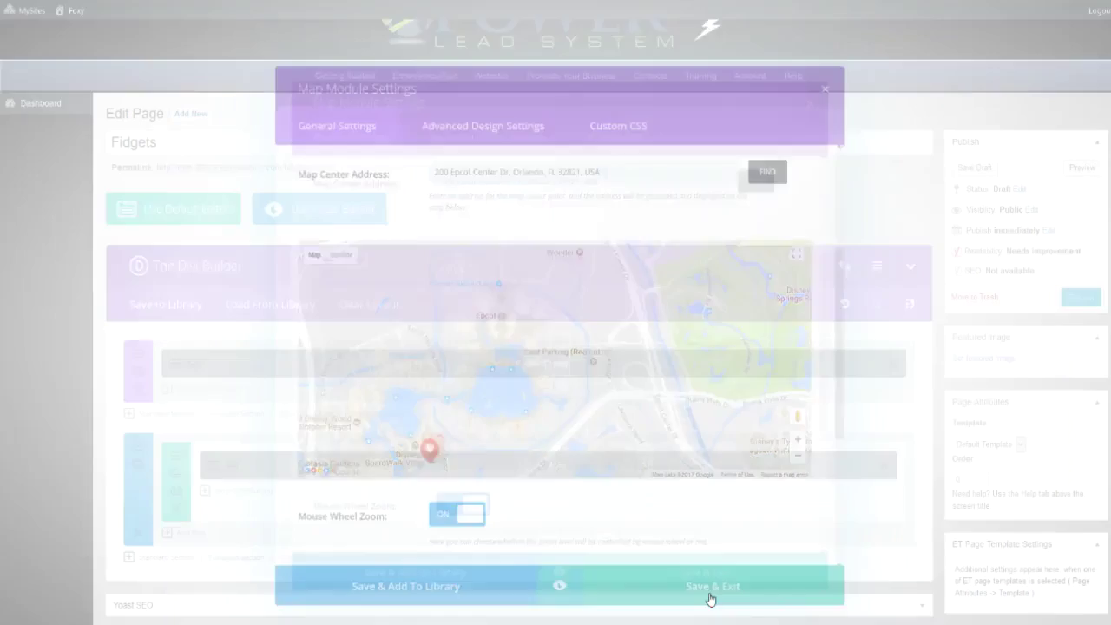
left_click(1073, 168)
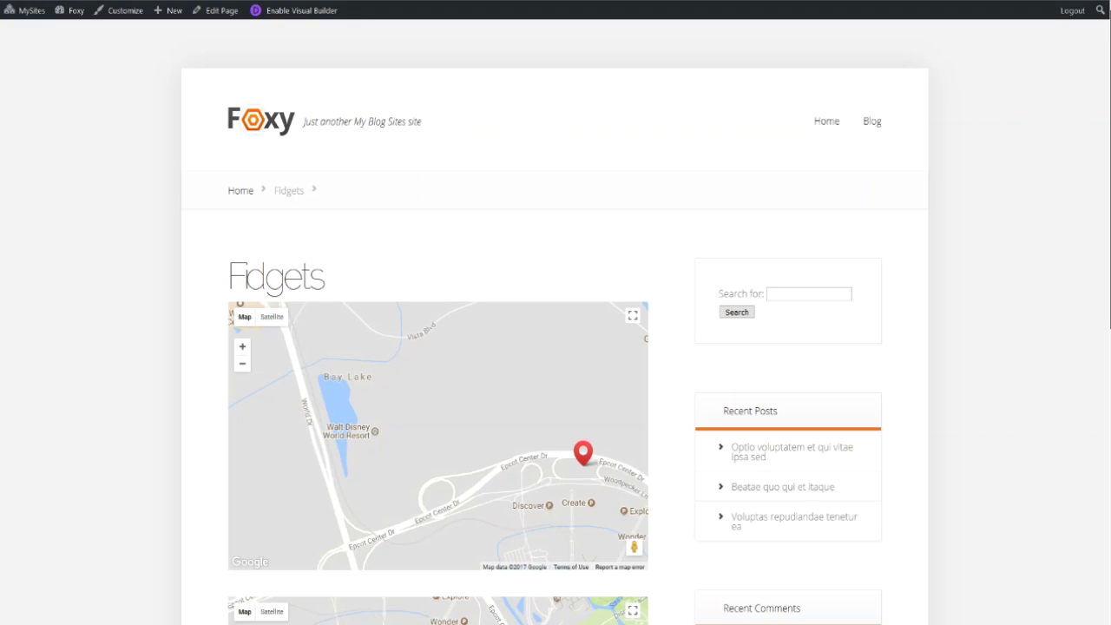
scroll(555, 347, "down", 3)
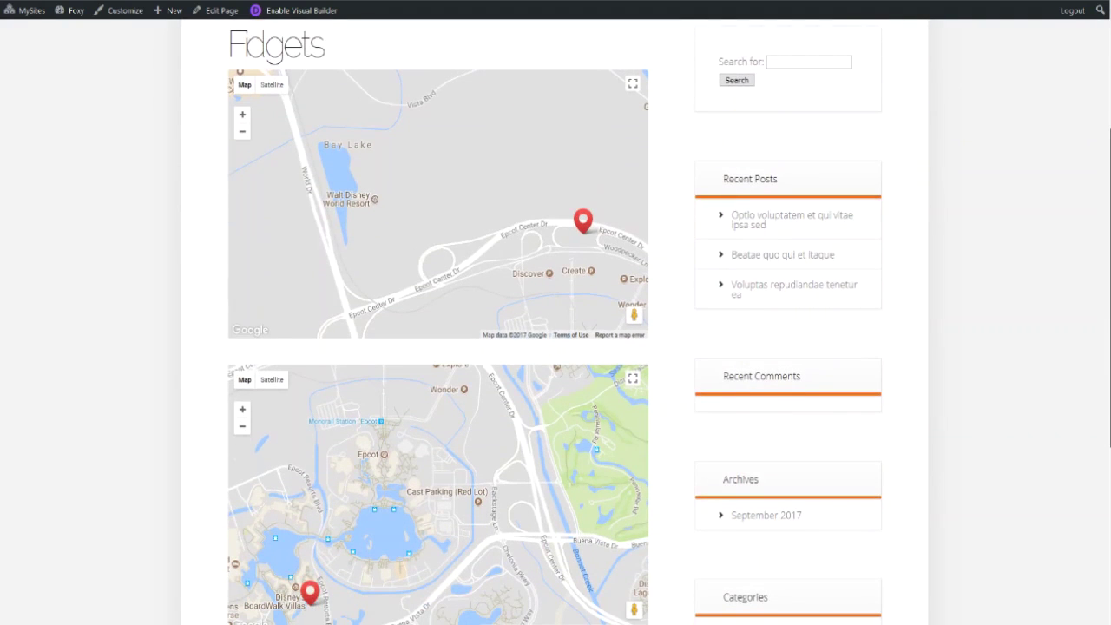
scroll(555, 347, "down", 1)
scroll(556, 348, "down", 1)
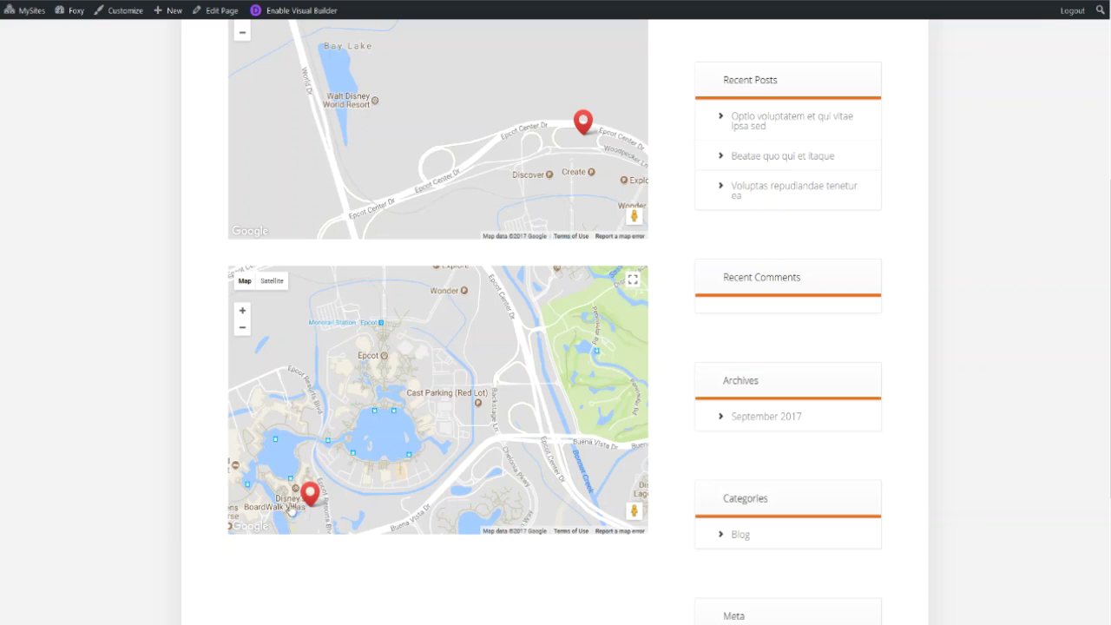
mouse_move(311, 513)
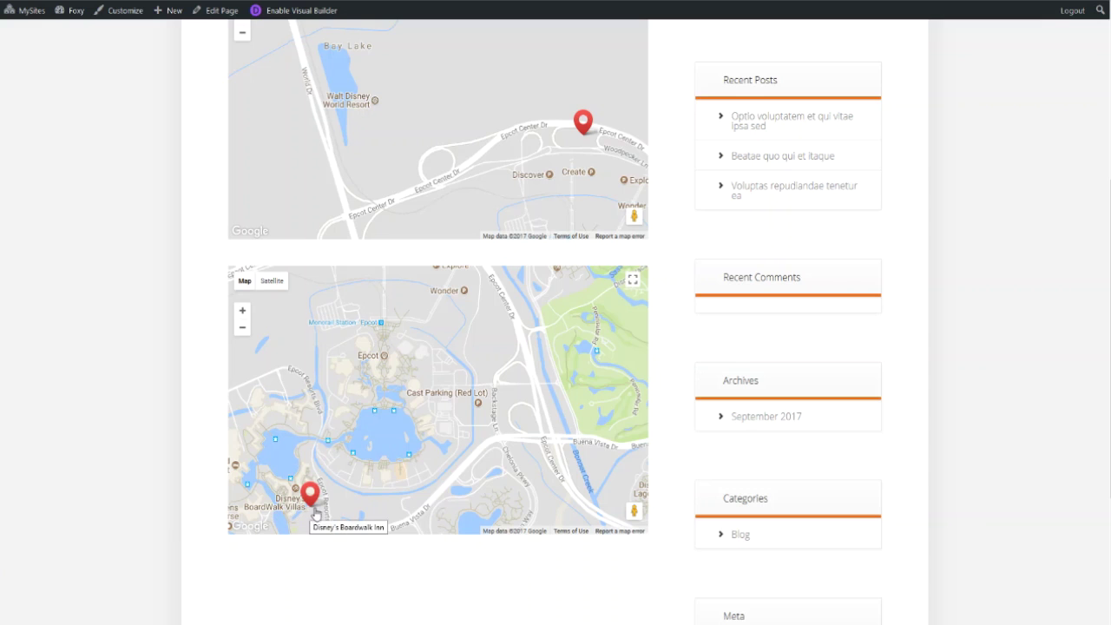